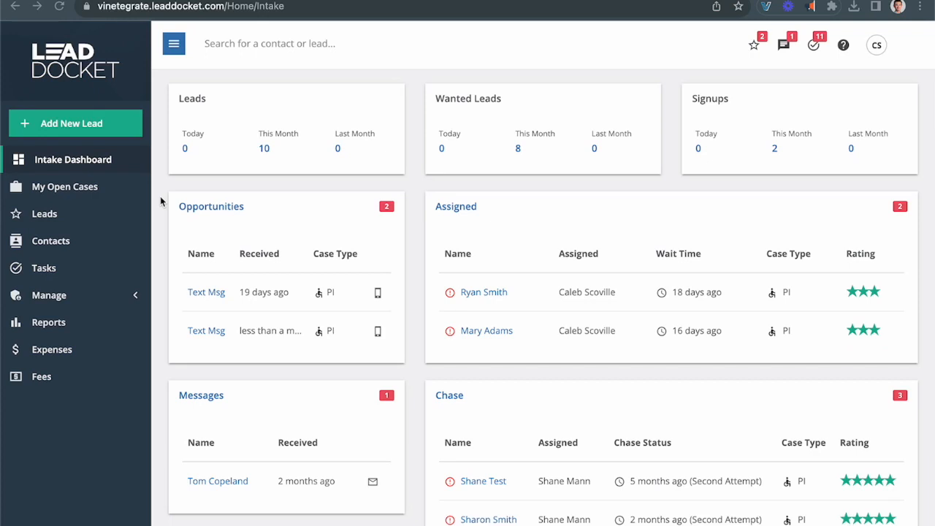
Step: Start a new lead from Add New Lead and scroll to the contact fields
click(58, 127)
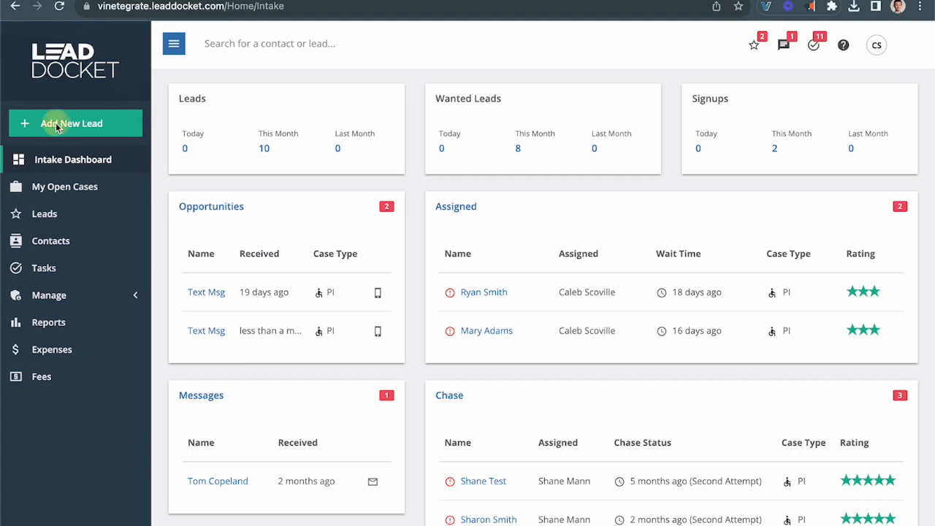
click(58, 126)
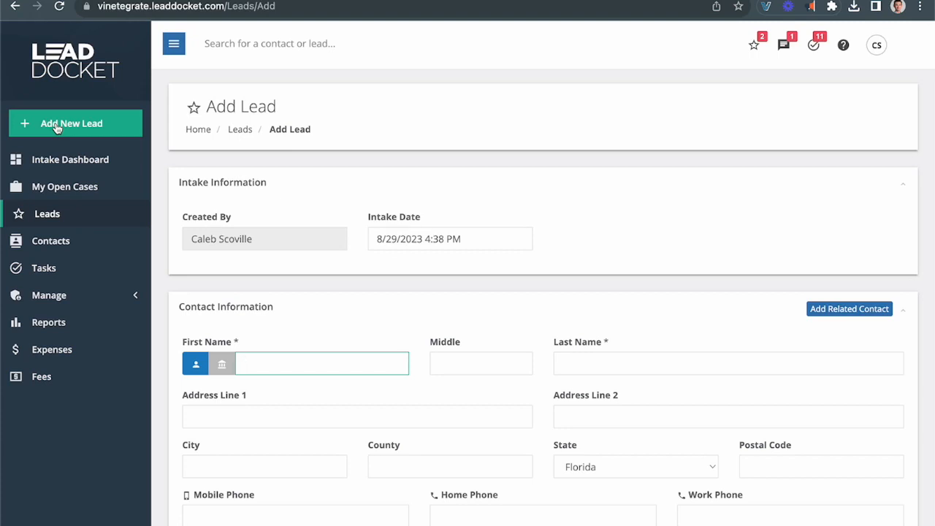
scroll(296, 270, down, 2)
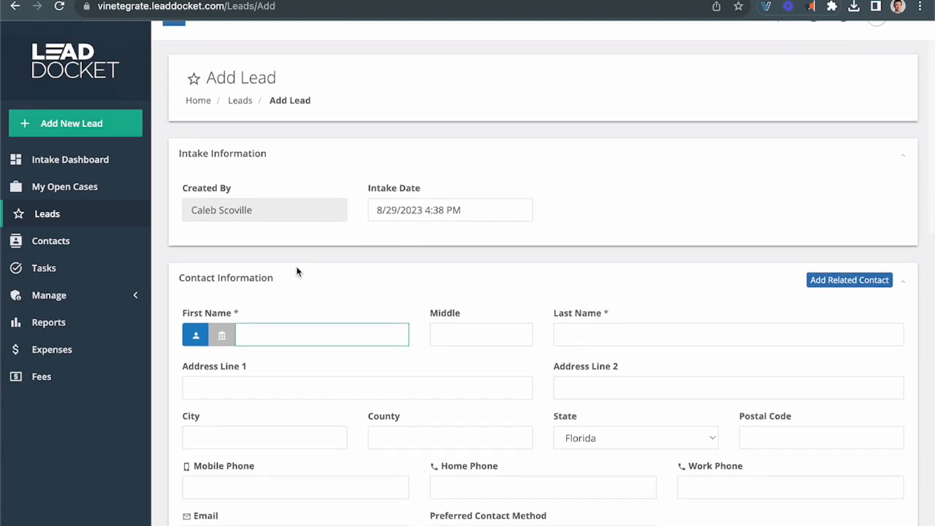
scroll(297, 272, down, 3)
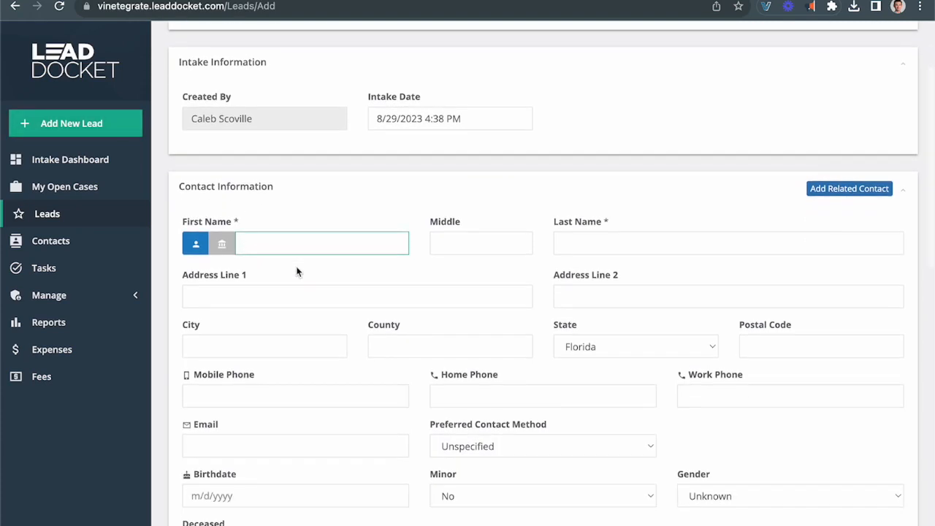
scroll(296, 271, down, 2)
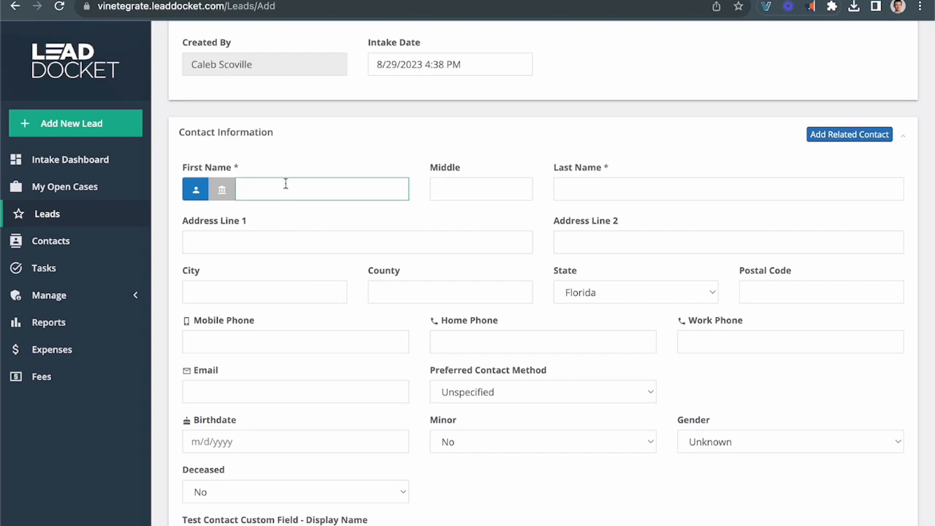
Step: Enter the contact's first name and last name on the Add Lead form
click(585, 187)
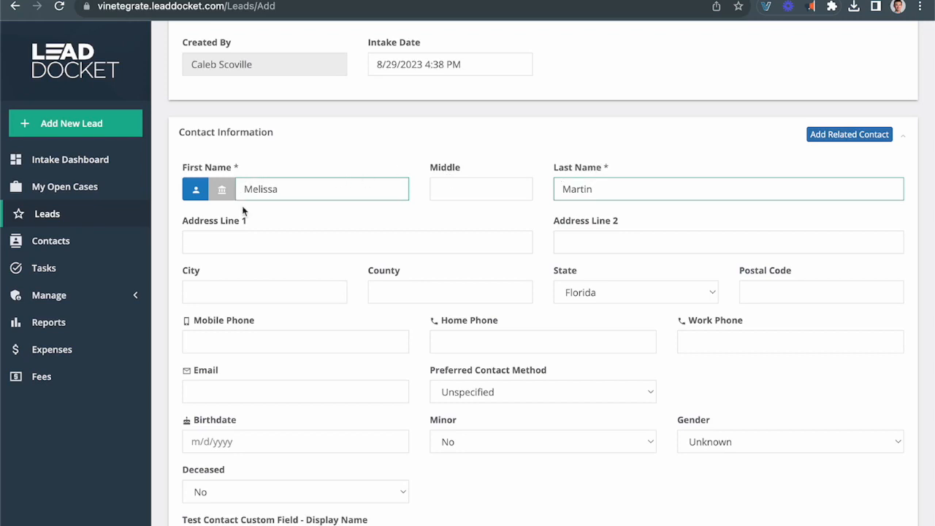
scroll(243, 210, down, 3)
Step: Under Marketing Information, choose Billboard as marketing source and Afterhours Call Service as contact source
scroll(243, 208, down, 3)
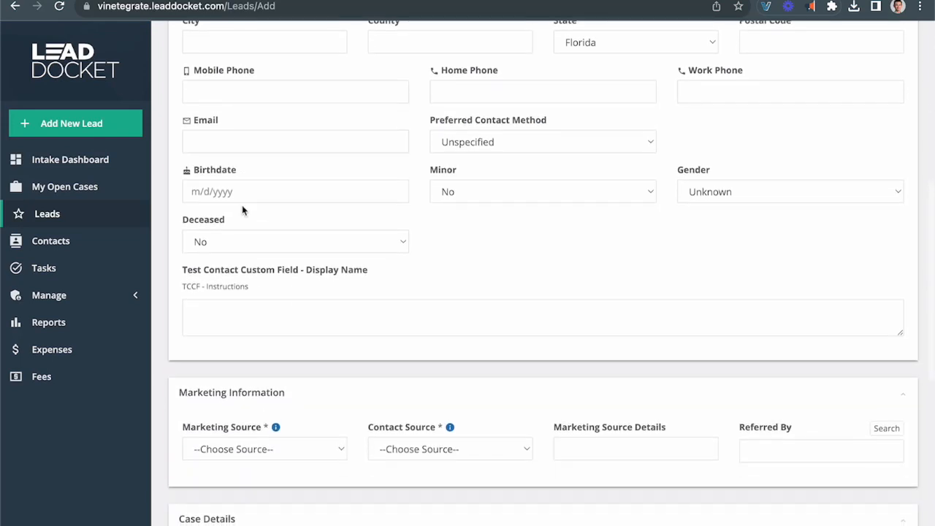
scroll(242, 203, down, 2)
scroll(244, 204, down, 3)
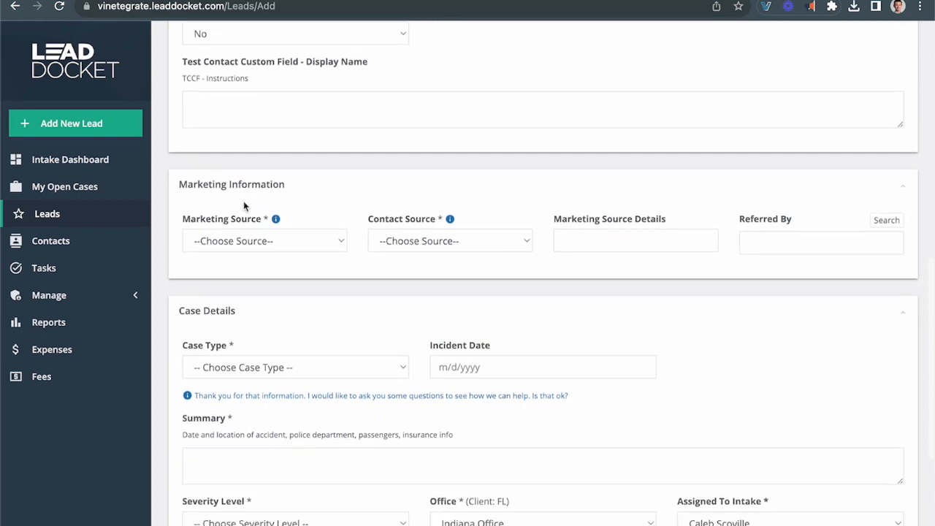
scroll(245, 207, down, 1)
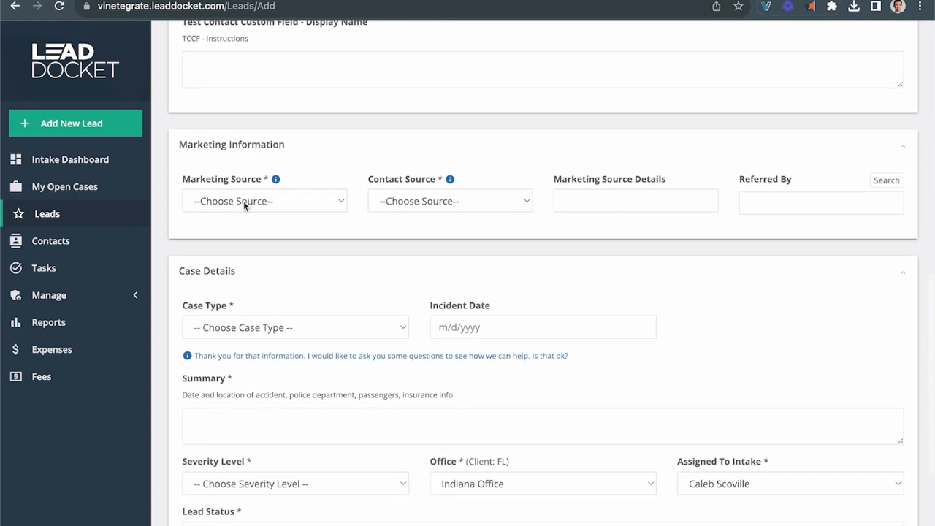
click(322, 201)
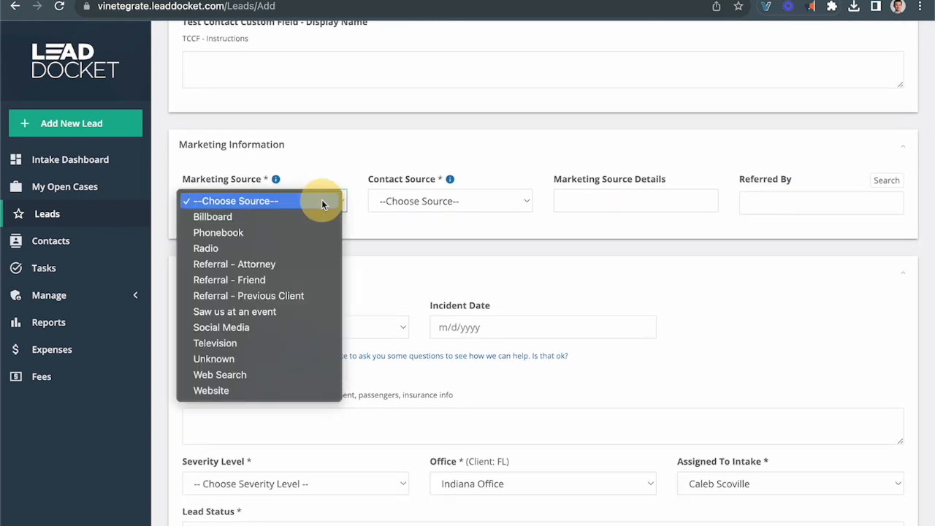
click(210, 217)
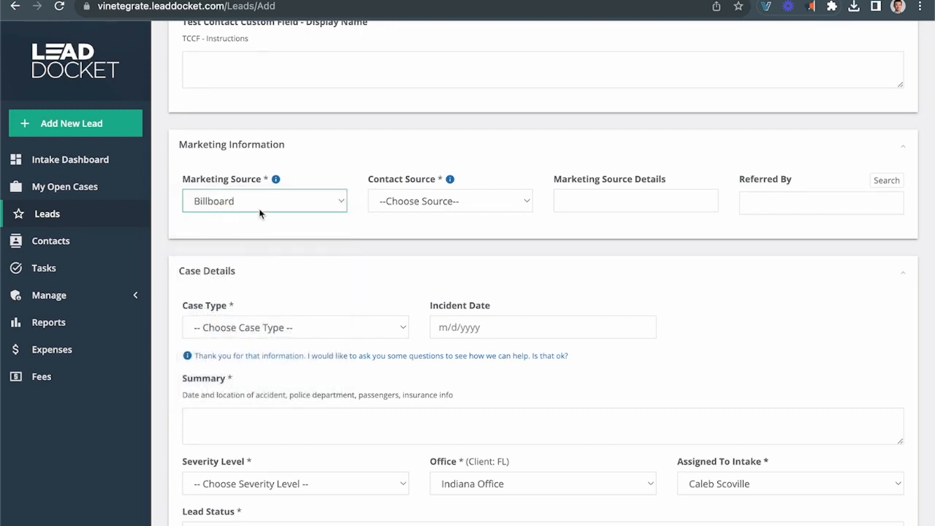
click(449, 203)
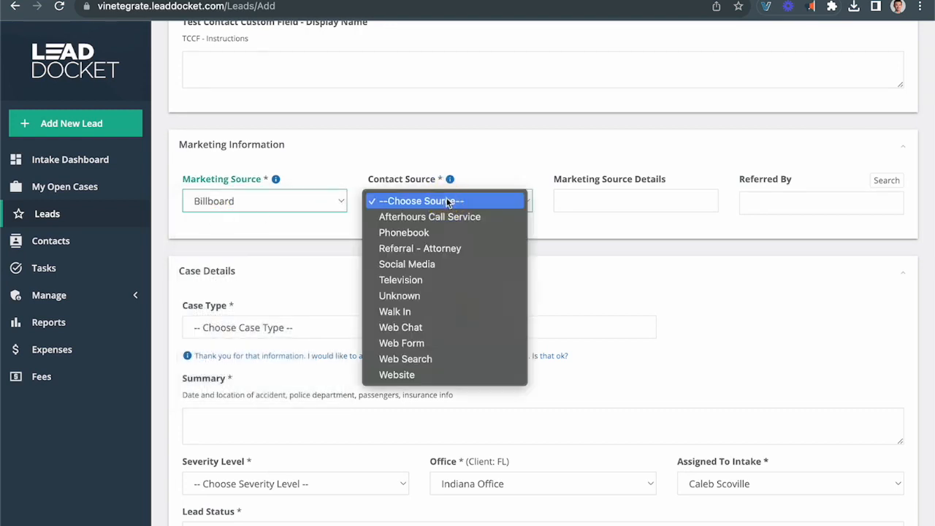
click(407, 219)
scroll(268, 199, down, 3)
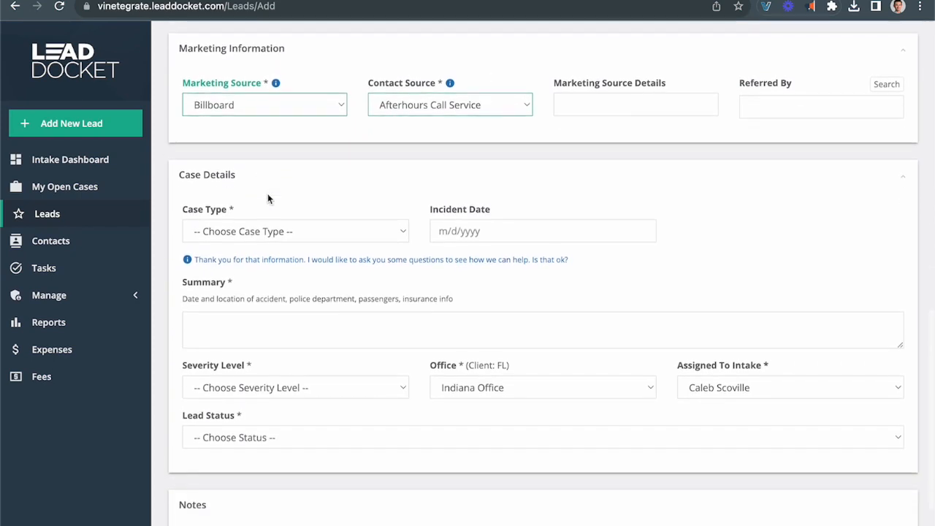
mouse_move(276, 83)
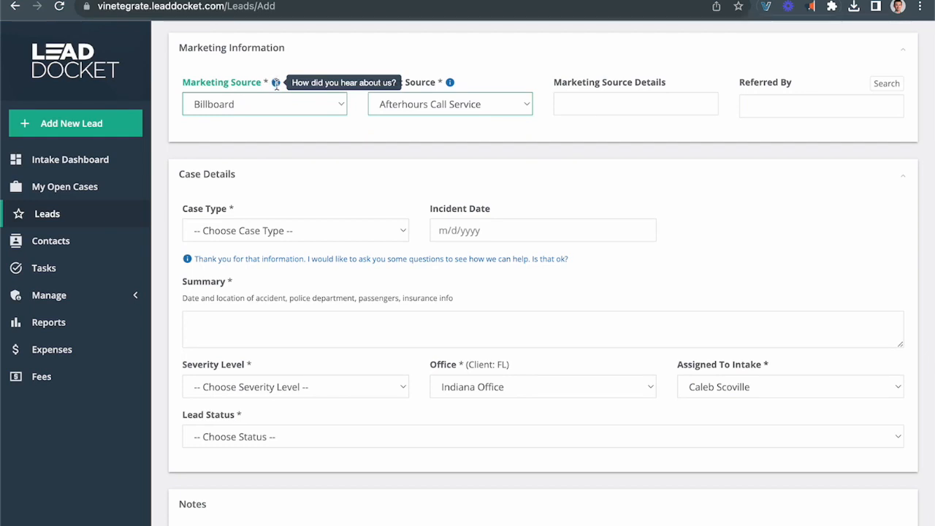
mouse_move(449, 81)
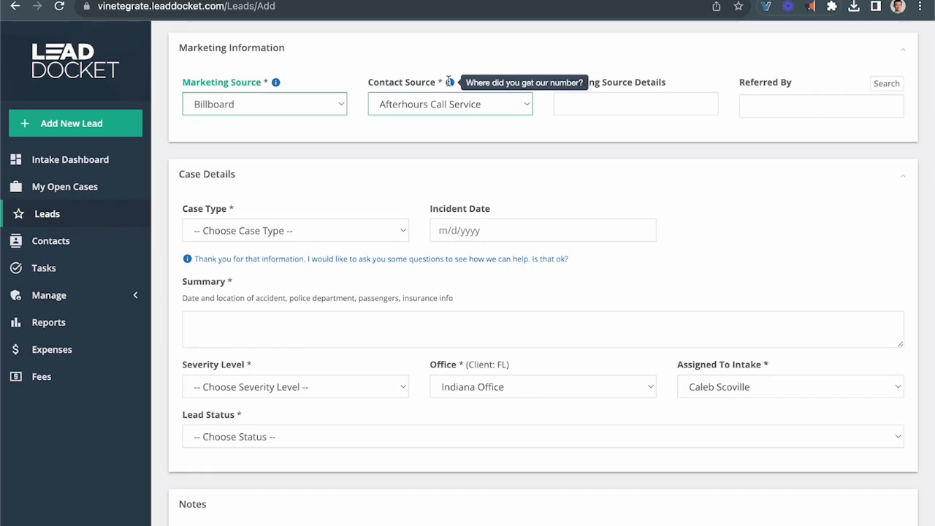
scroll(321, 184, down, 2)
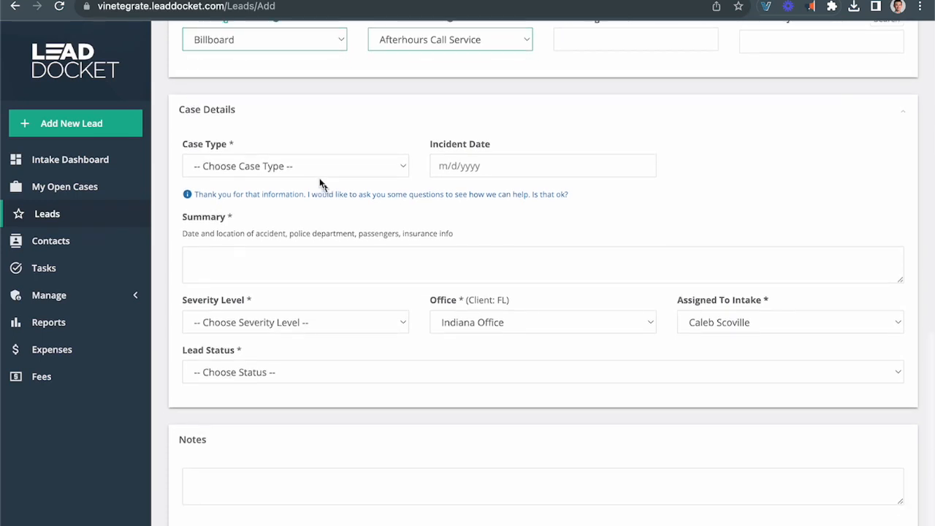
click(348, 167)
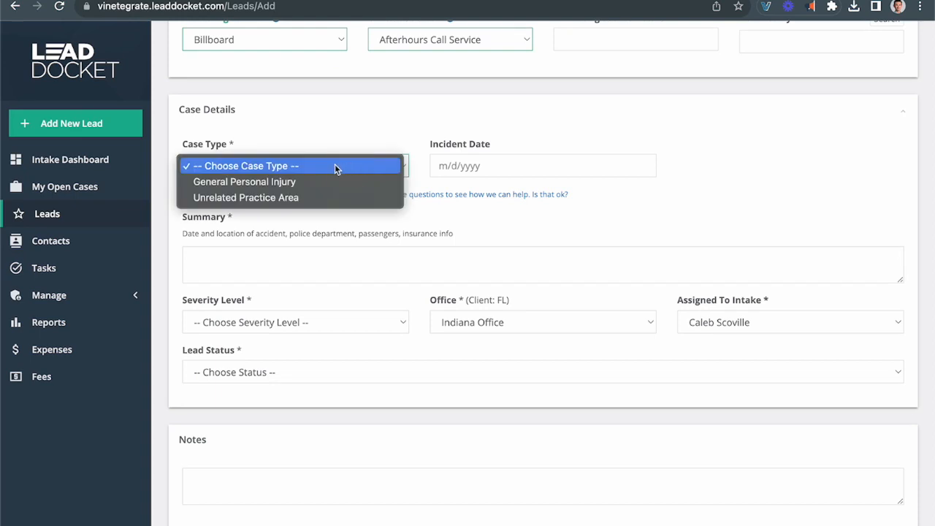
click(224, 183)
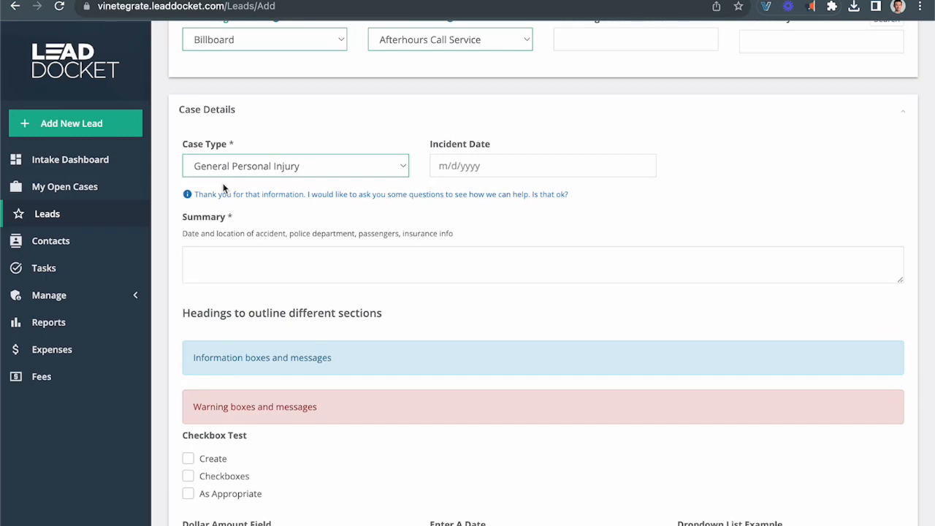
scroll(224, 189, down, 2)
click(209, 191)
text(Accident)
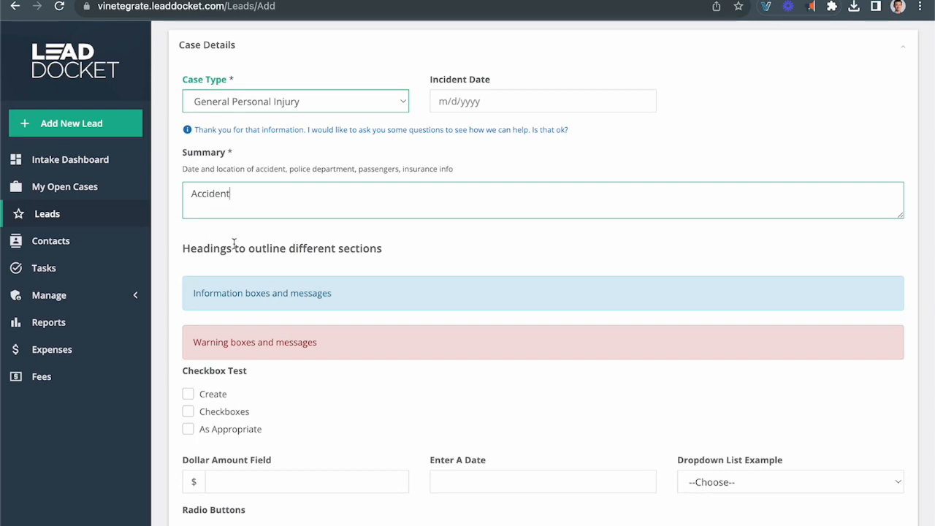
scroll(235, 244, down, 3)
scroll(234, 246, down, 3)
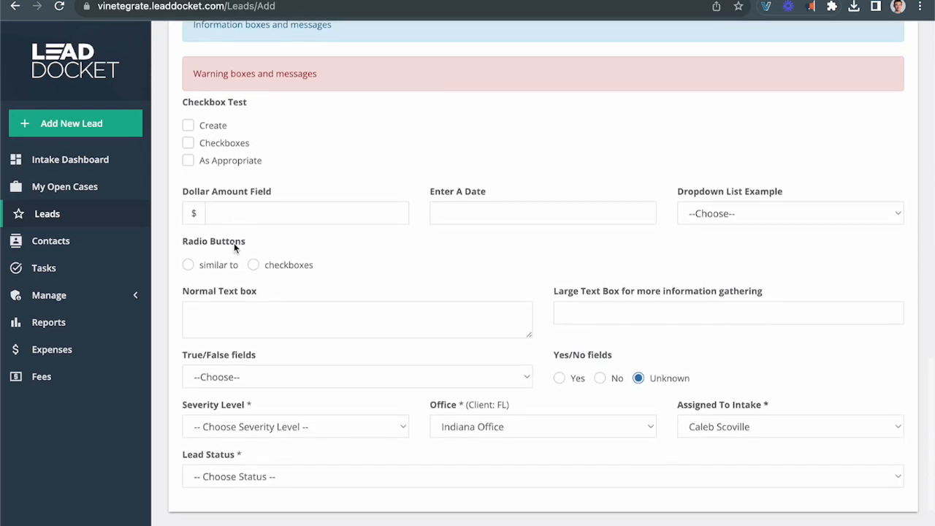
scroll(233, 249, down, 1)
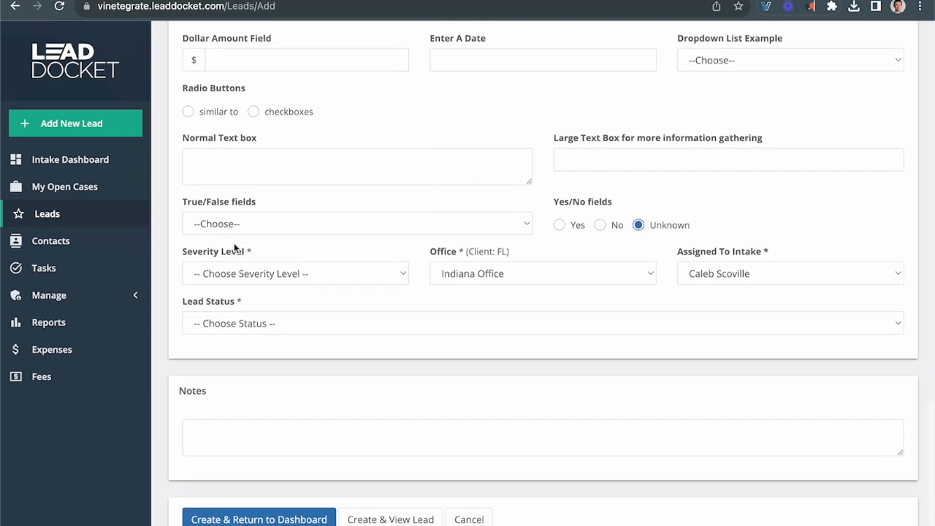
scroll(234, 248, down, 1)
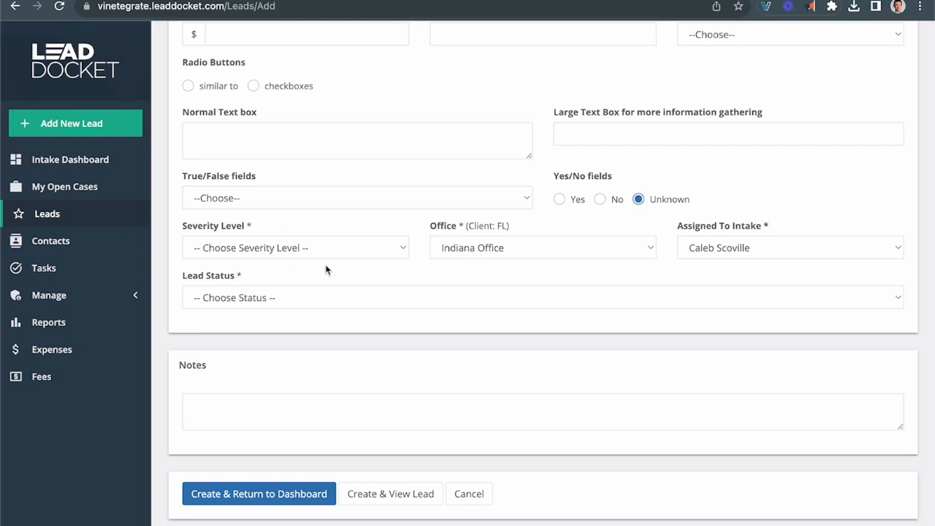
click(355, 248)
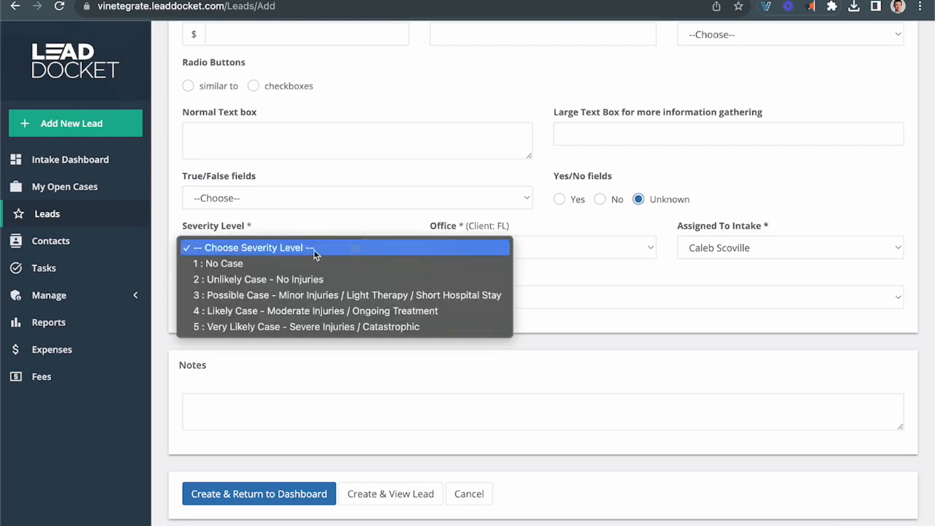
Step: Rate the lead '3 : Possible Case', set status Assigned with an attorney, and create it
click(241, 295)
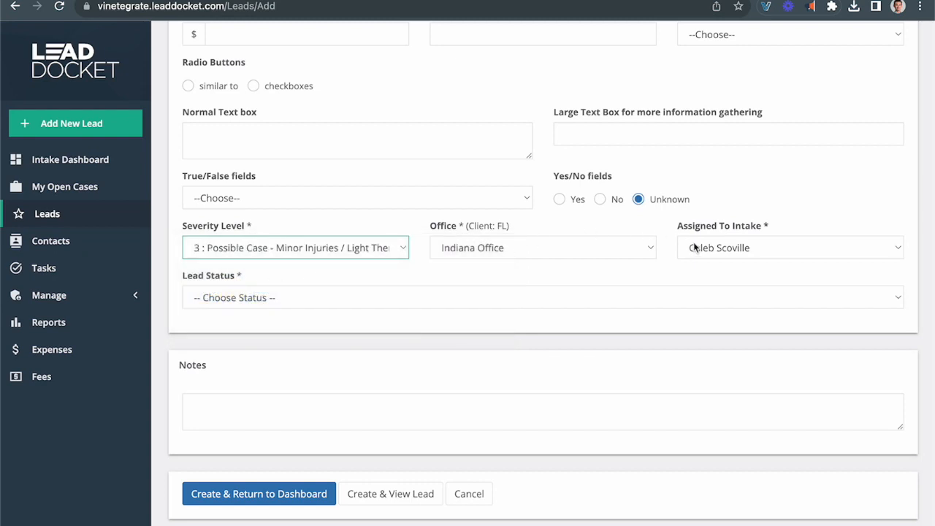
click(248, 298)
click(219, 314)
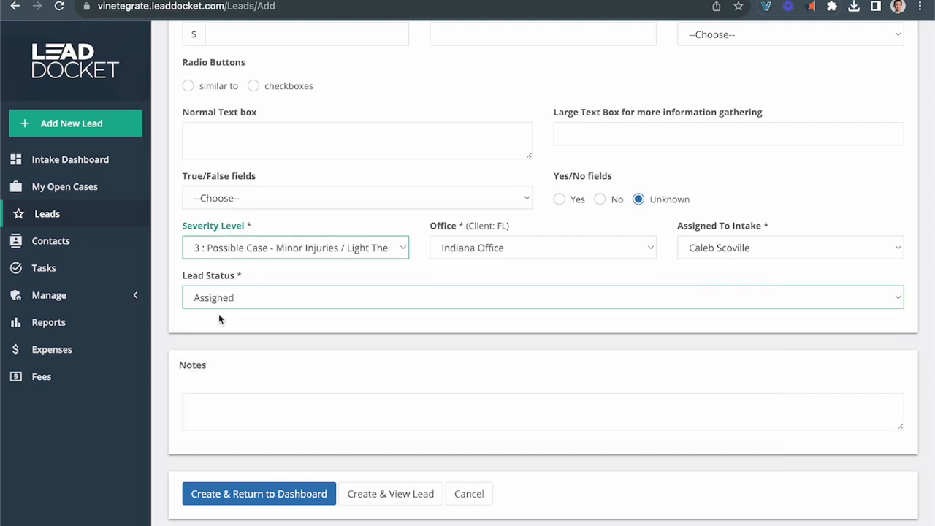
scroll(310, 336, down, 1)
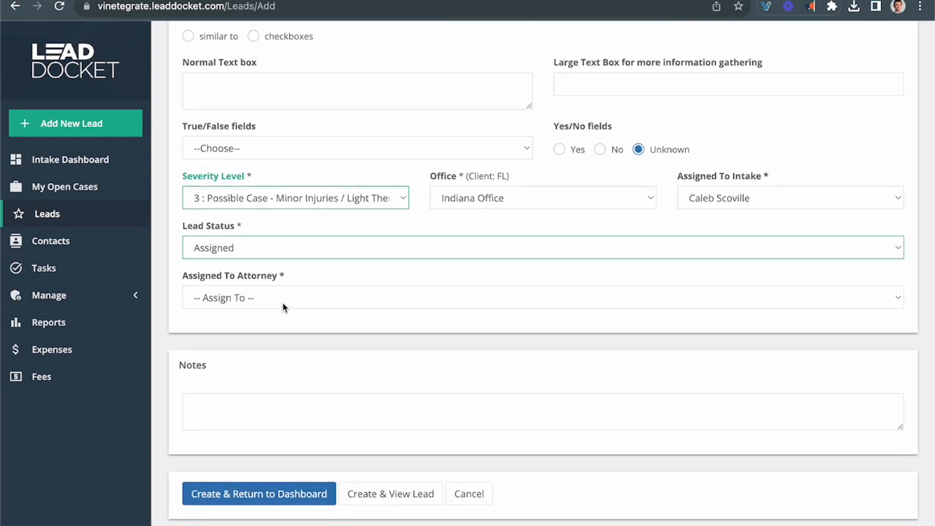
click(286, 295)
click(222, 331)
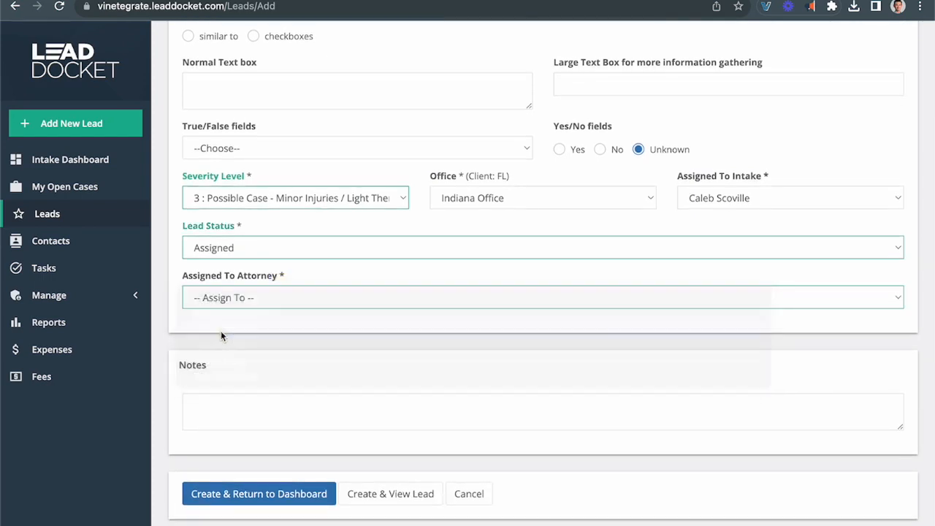
click(245, 500)
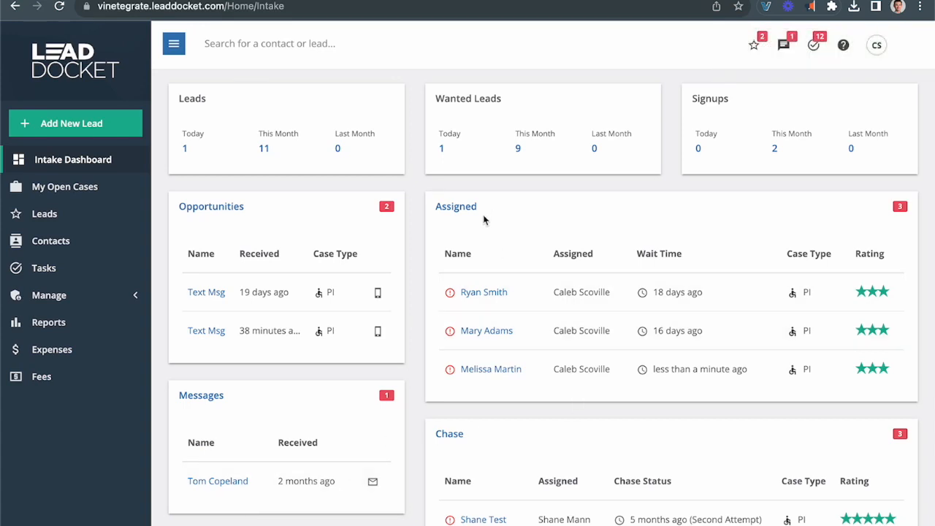
Step: Check the new lead in the Intake Dashboard's Assigned panel, with 11 leads this month
mouse_move(491, 363)
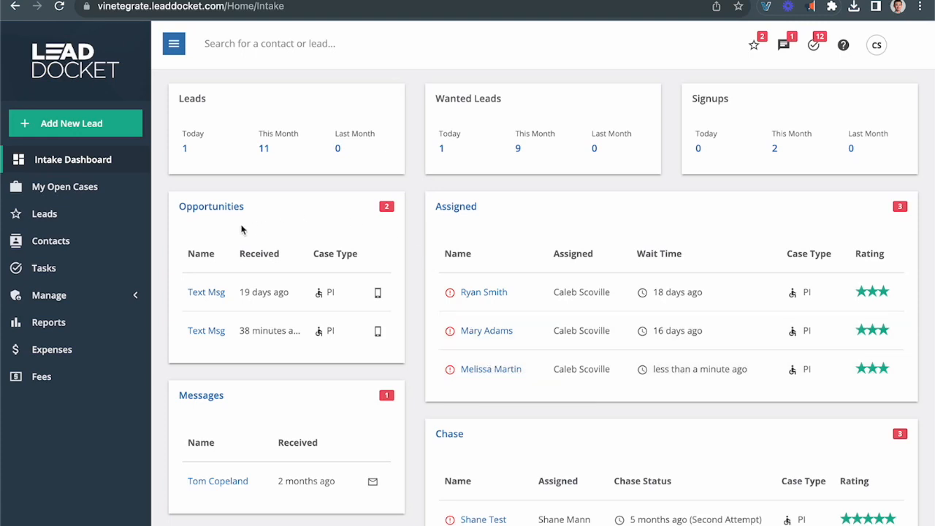
Step: Open the more recent Text Msg opportunity and review its lead form down to the bottom
click(206, 331)
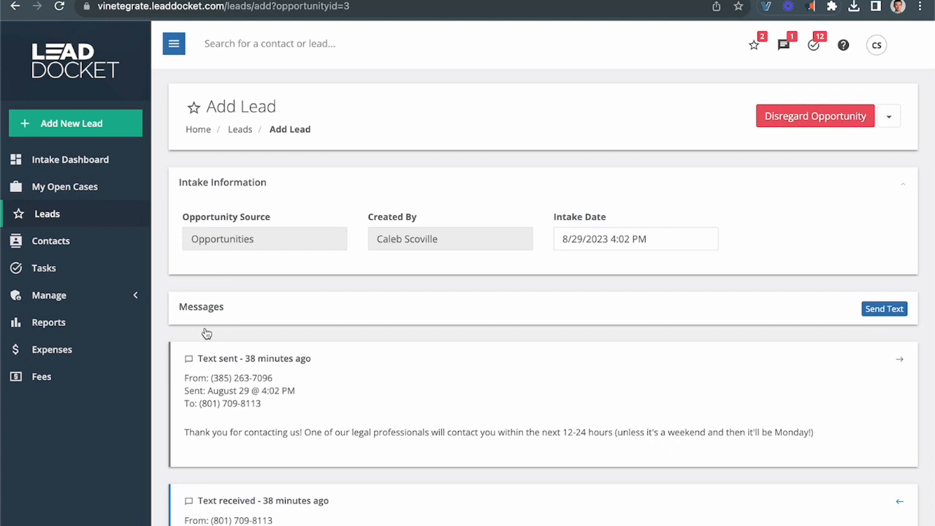
scroll(206, 333, down, 2)
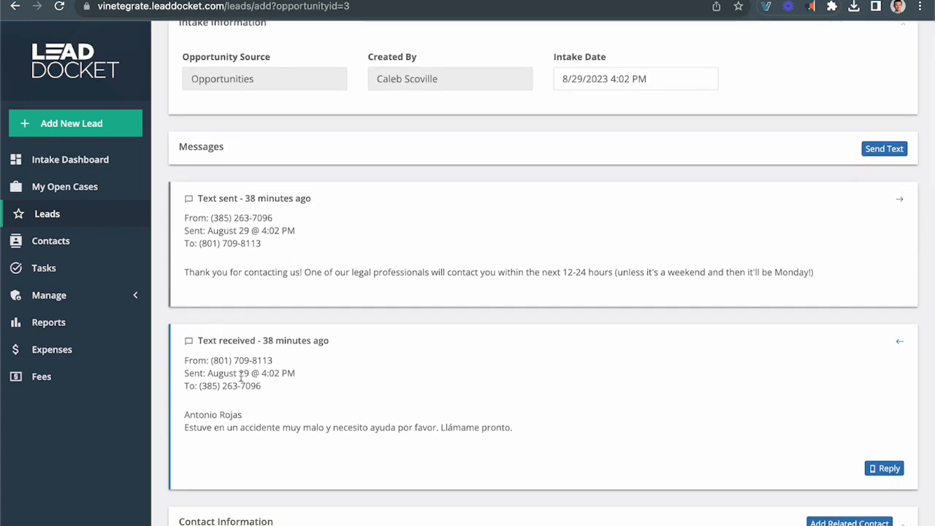
scroll(241, 376, down, 3)
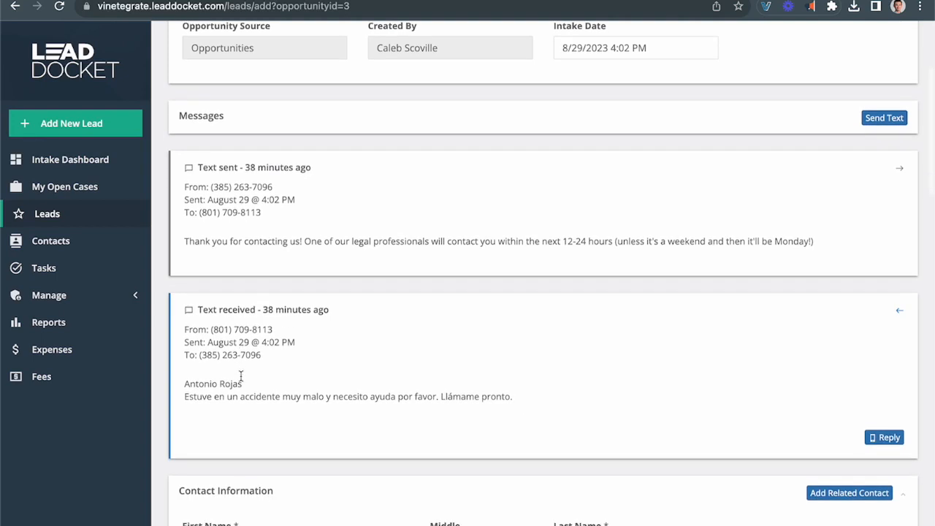
scroll(240, 375, down, 3)
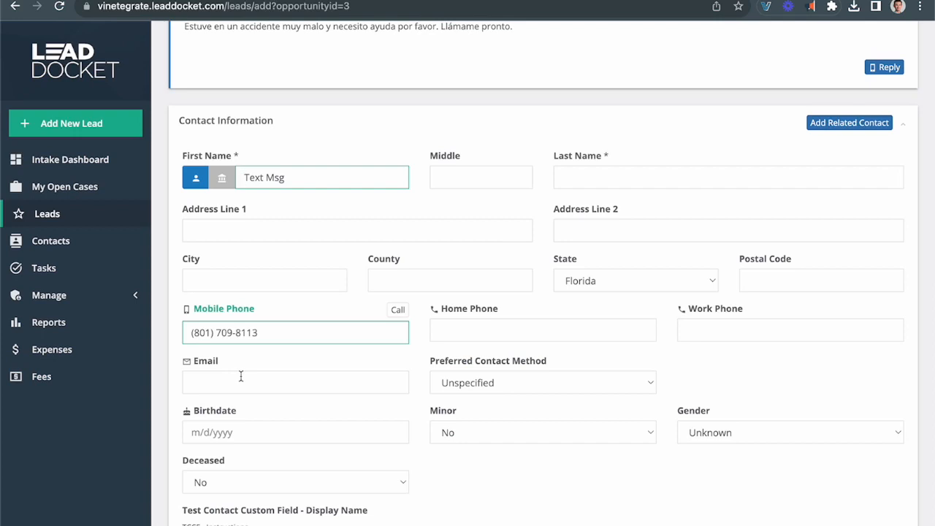
scroll(240, 375, down, 3)
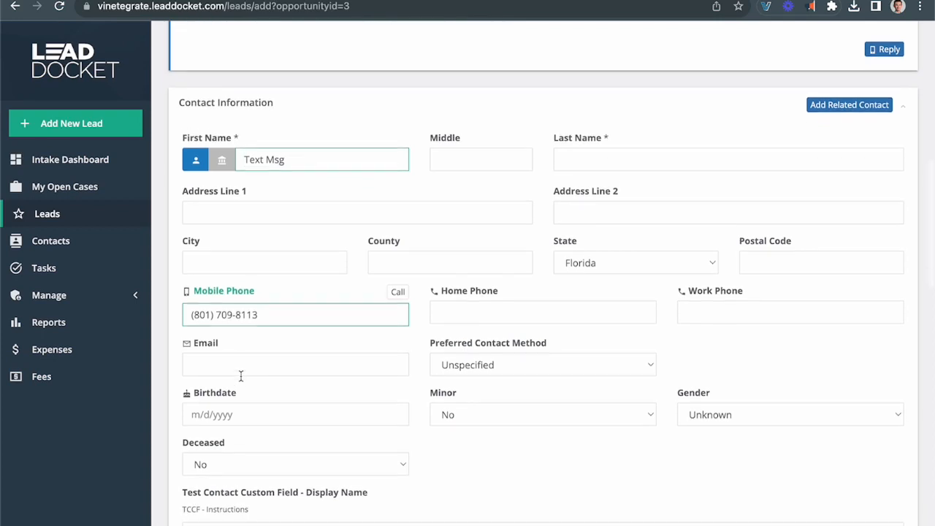
scroll(240, 375, down, 3)
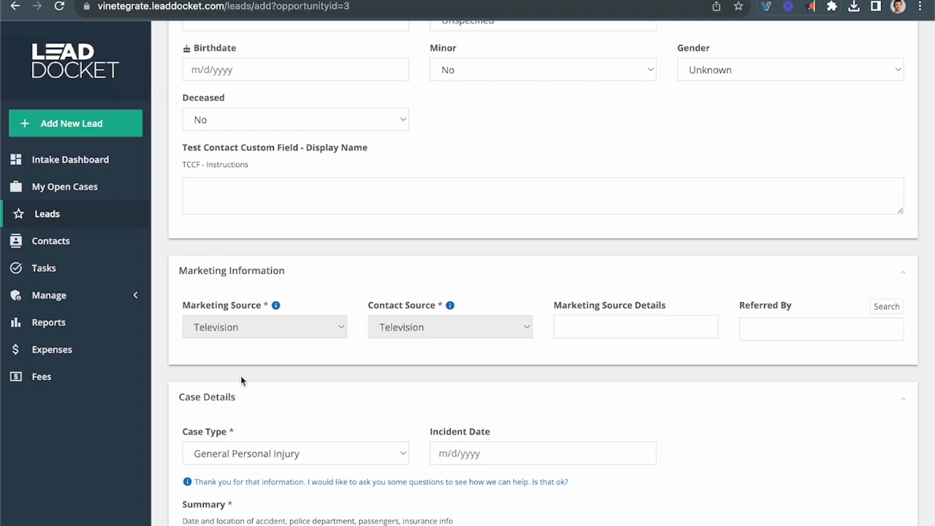
scroll(240, 376, down, 5)
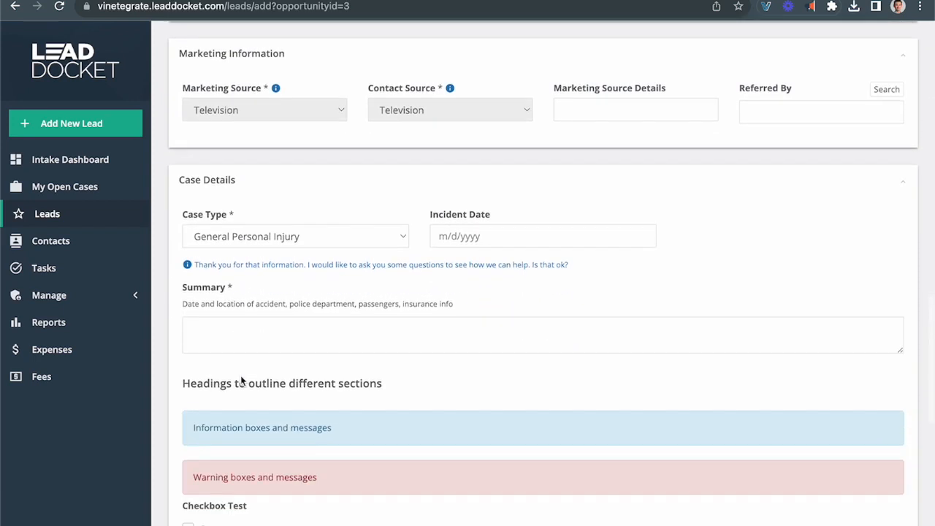
scroll(240, 375, down, 9)
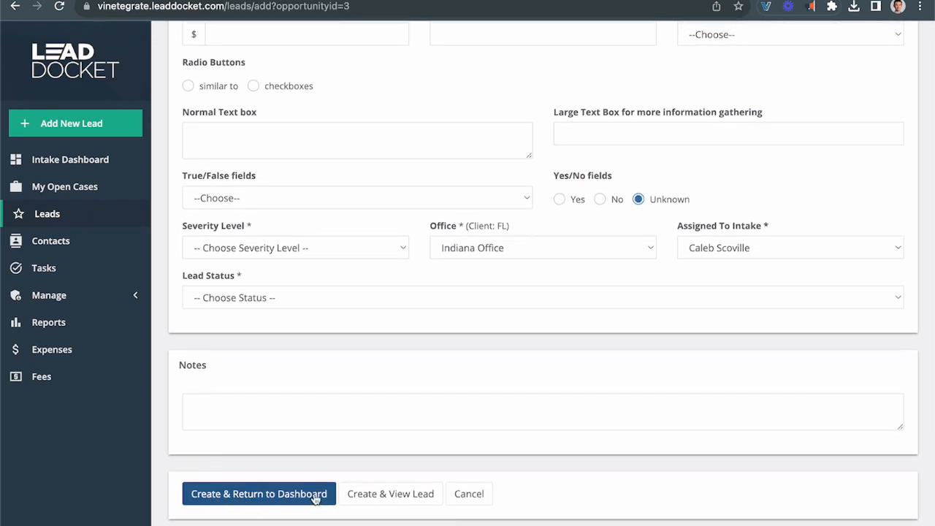
click(81, 162)
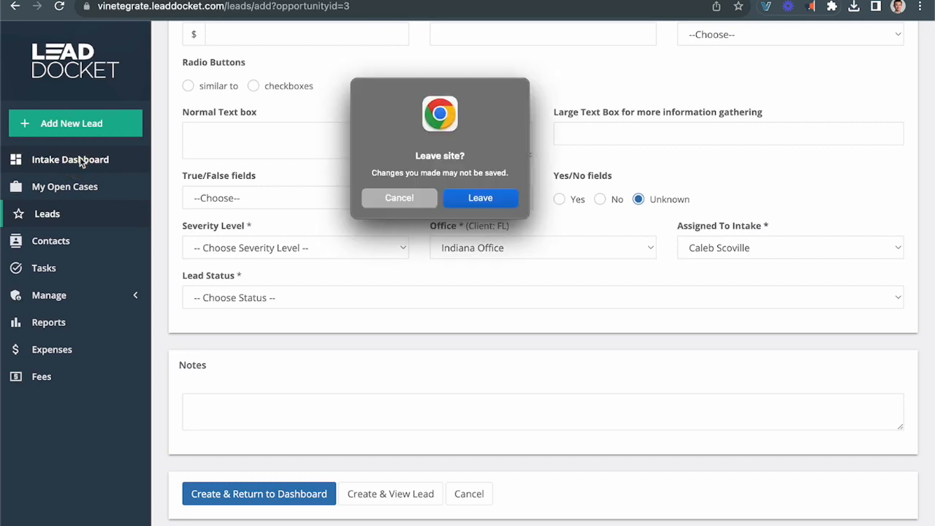
Step: Leave the text-message lead form unsaved and scroll the Intake Dashboard
click(463, 203)
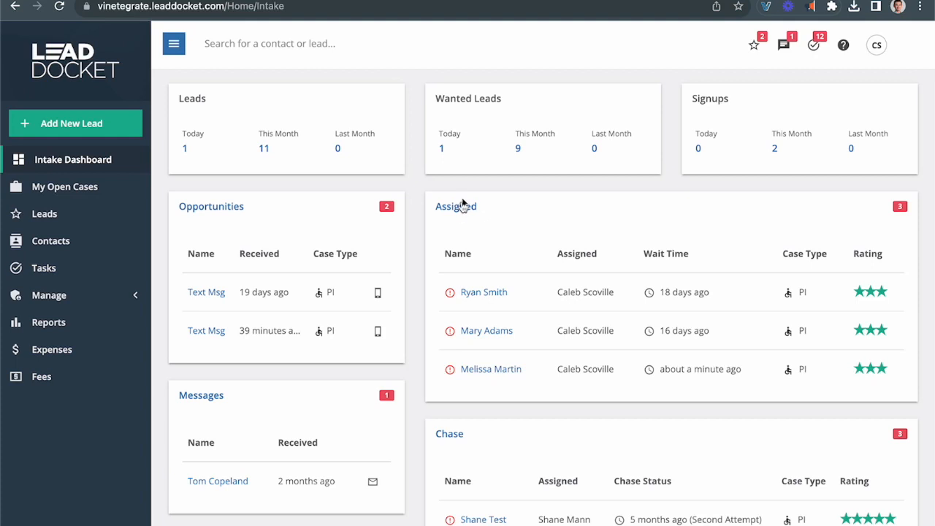
scroll(461, 248, down, 2)
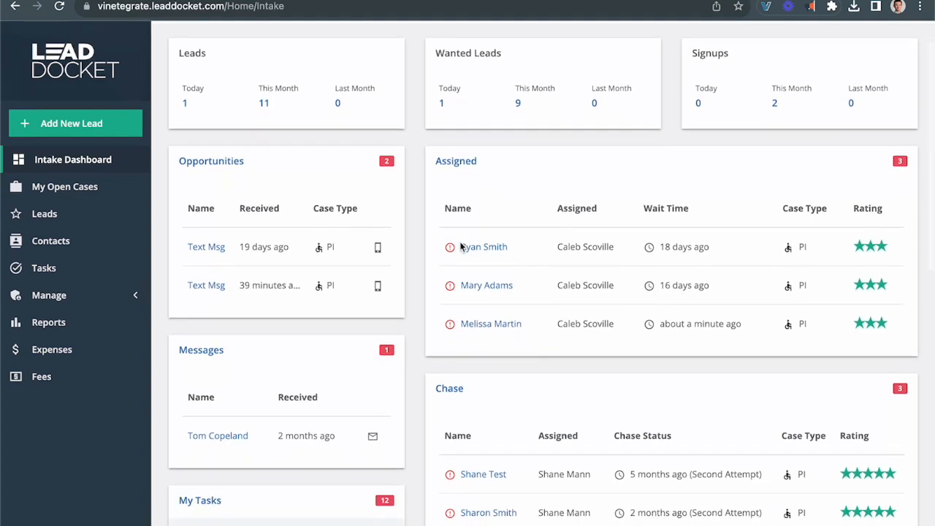
mouse_move(461, 247)
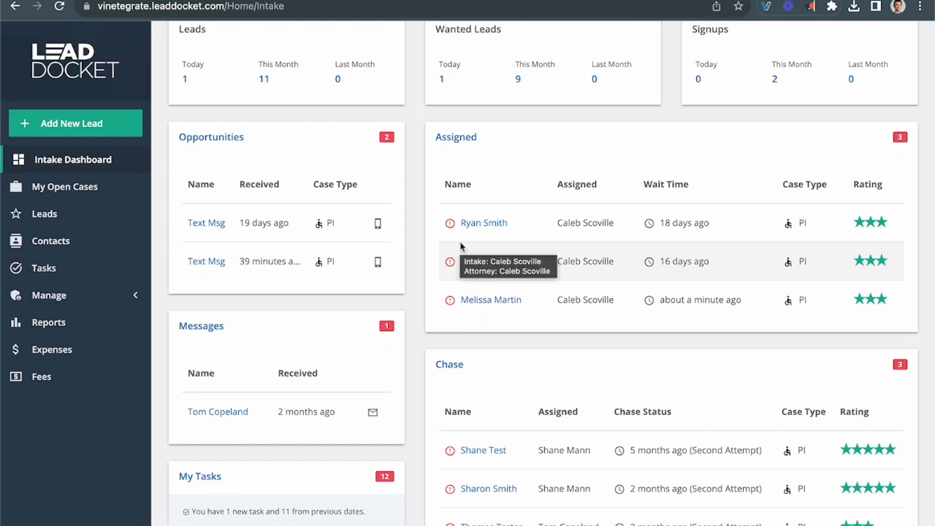